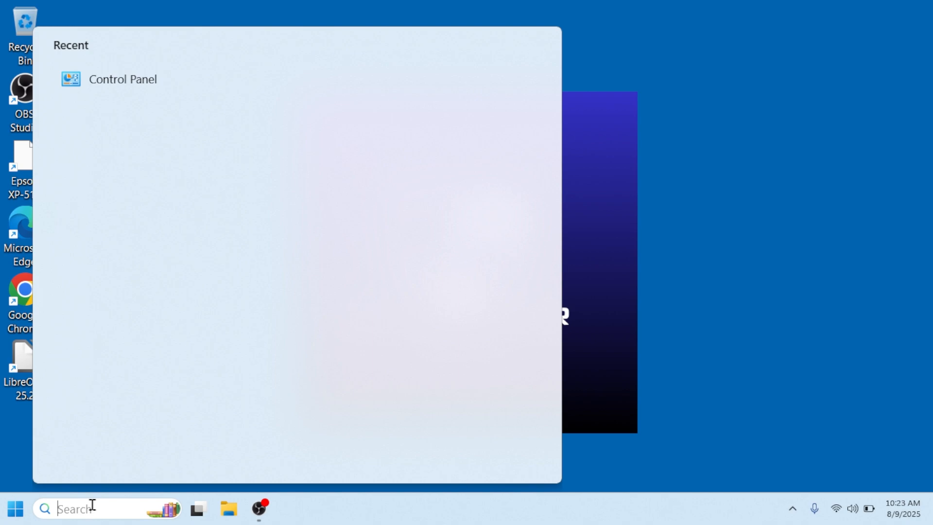
Open Control Panel and view the network status and tasks
{"action": "type", "text": "control"}
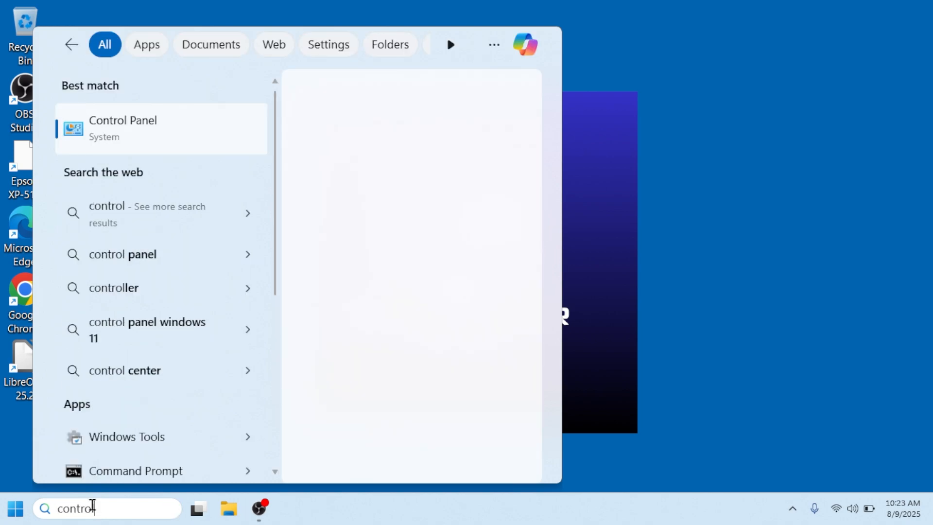
{"action": "left_click", "coordinate": [132, 140]}
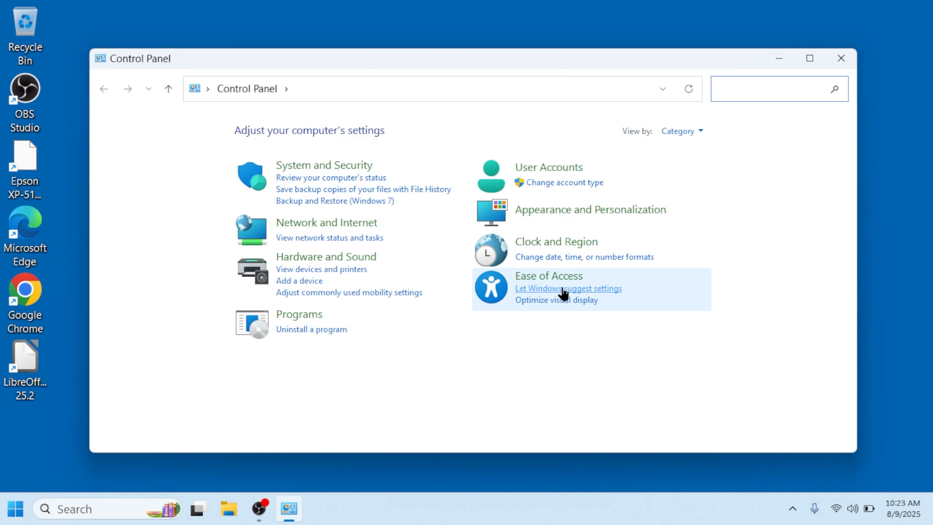
{"action": "left_click", "coordinate": [302, 237]}
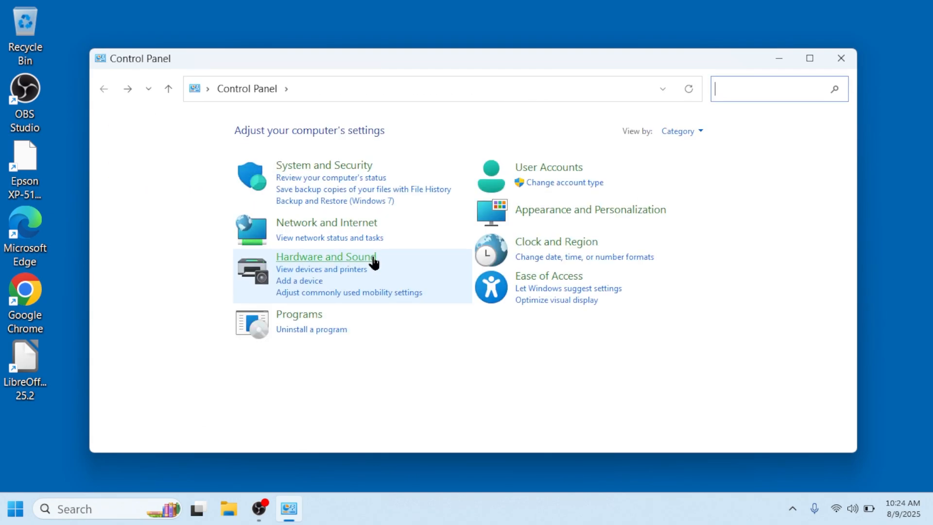
Open the Hardware and Sound category and look over the Bluetooth & devices settings and the system volume
{"action": "left_click", "coordinate": [370, 261]}
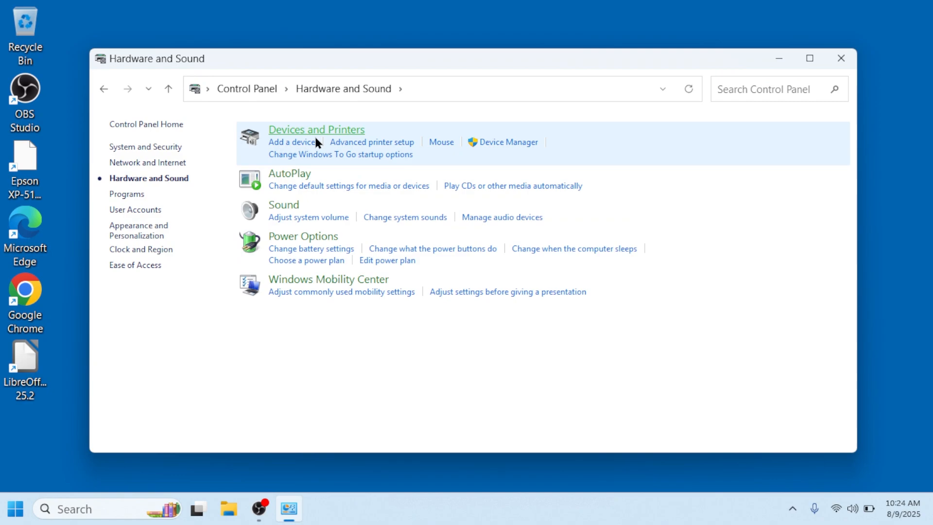
{"action": "left_click", "coordinate": [332, 218]}
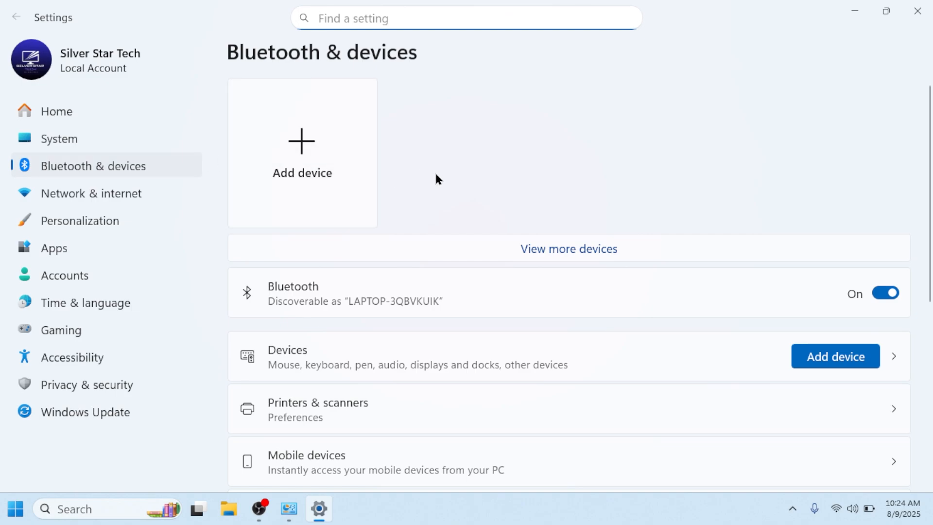
{"action": "scroll", "coordinate": [391, 276], "scroll_direction": "down", "scroll_amount": 4}
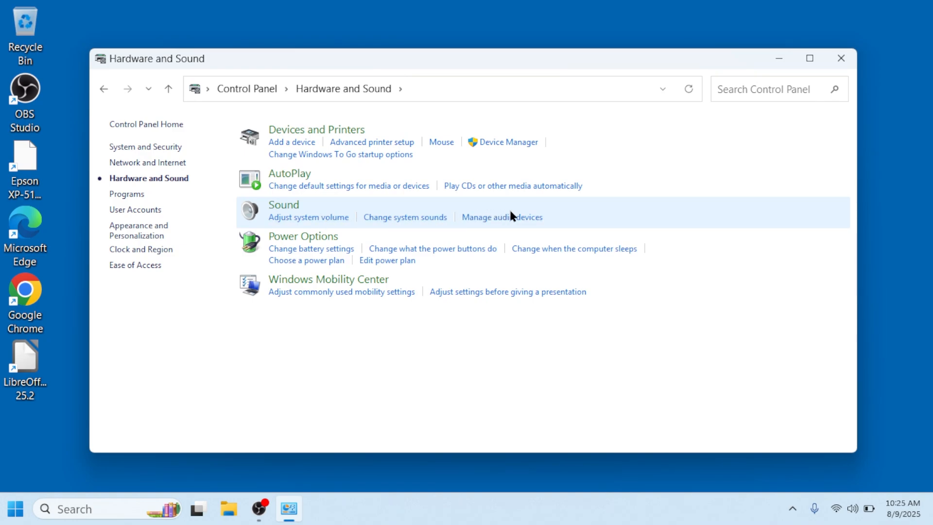
{"action": "left_click", "coordinate": [334, 223]}
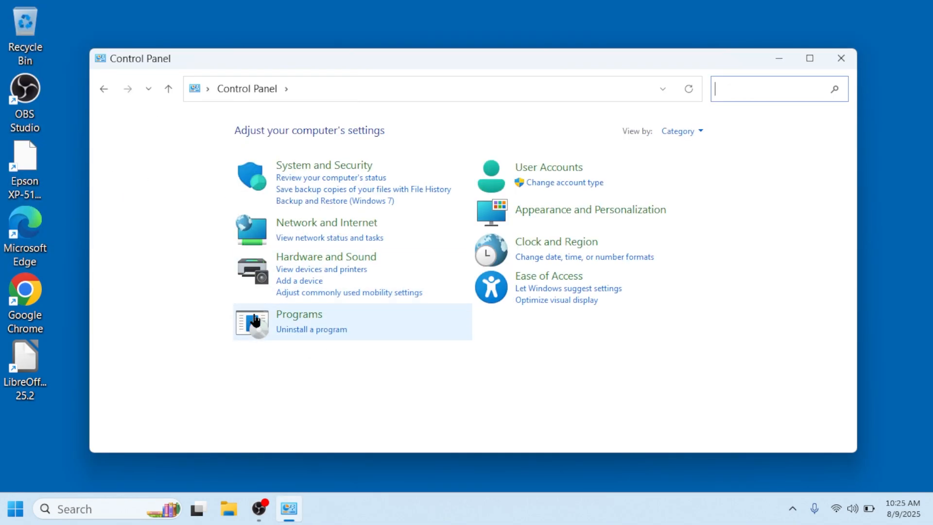
Open the list of installed programs for uninstalling and select Google Chrome in it
{"action": "left_click", "coordinate": [319, 332]}
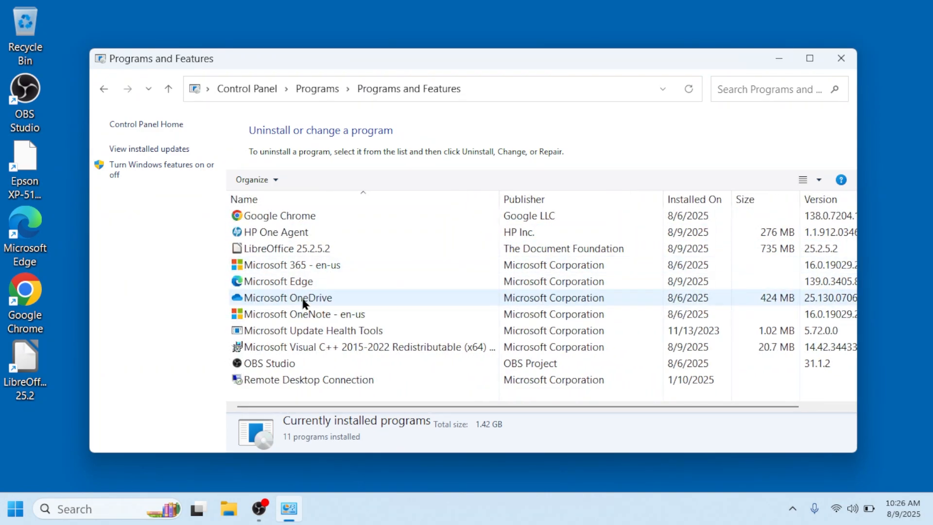
{"action": "left_click", "coordinate": [278, 215]}
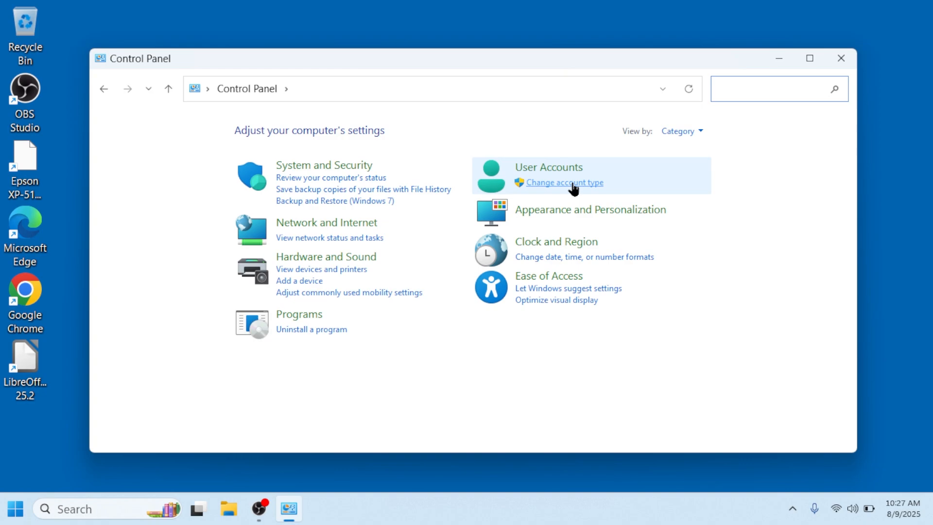
Add a new user account in the account management settings, entering the person's e-mail address as the sign-in
{"action": "left_click", "coordinate": [573, 184]}
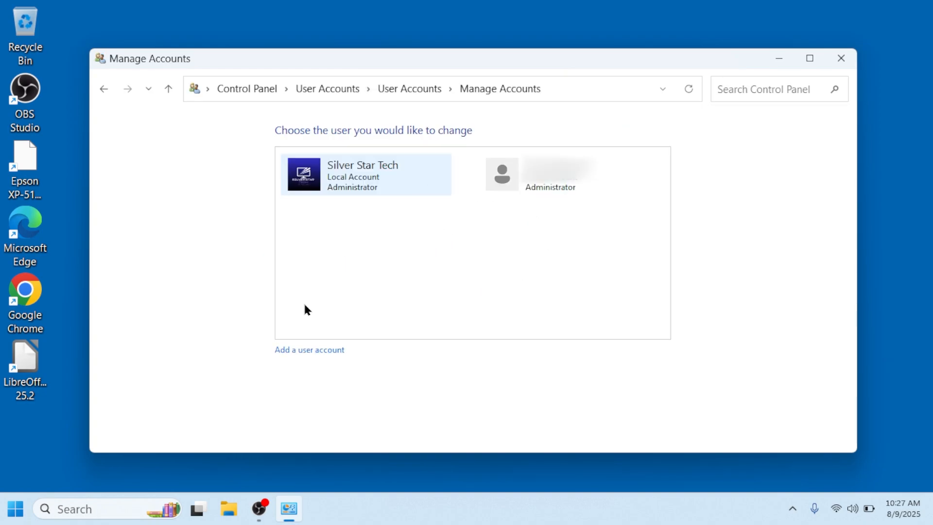
{"action": "left_click", "coordinate": [304, 358]}
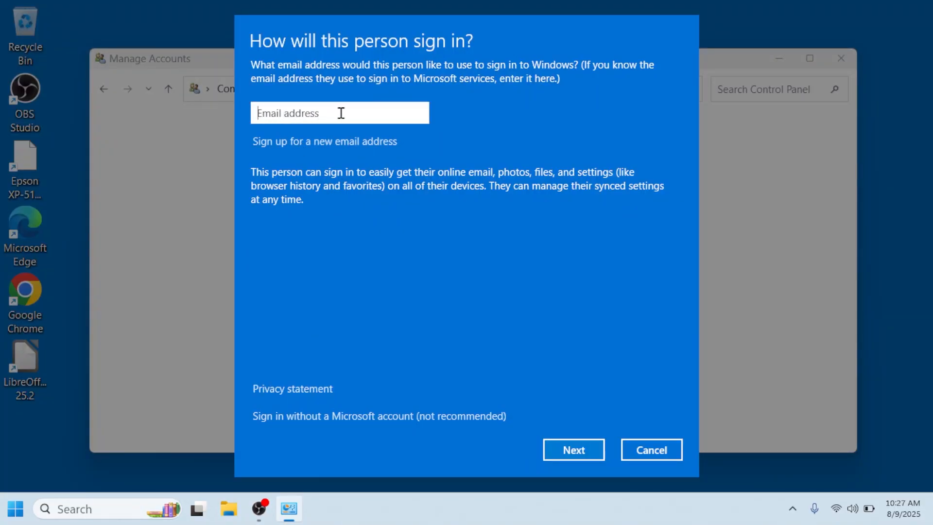
{"action": "left_click", "coordinate": [571, 450]}
{"action": "type", "text": "..."}
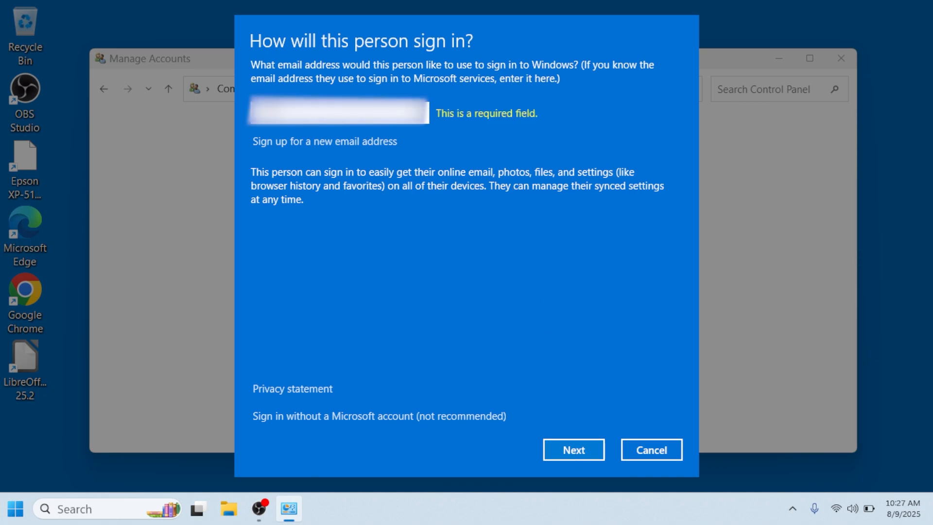
{"action": "key", "text": "Return"}
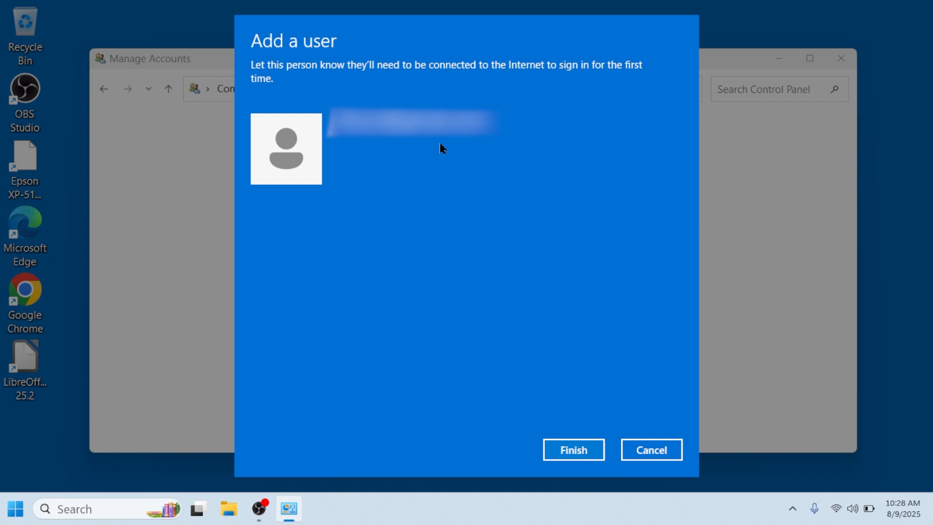
{"action": "left_click", "coordinate": [571, 452]}
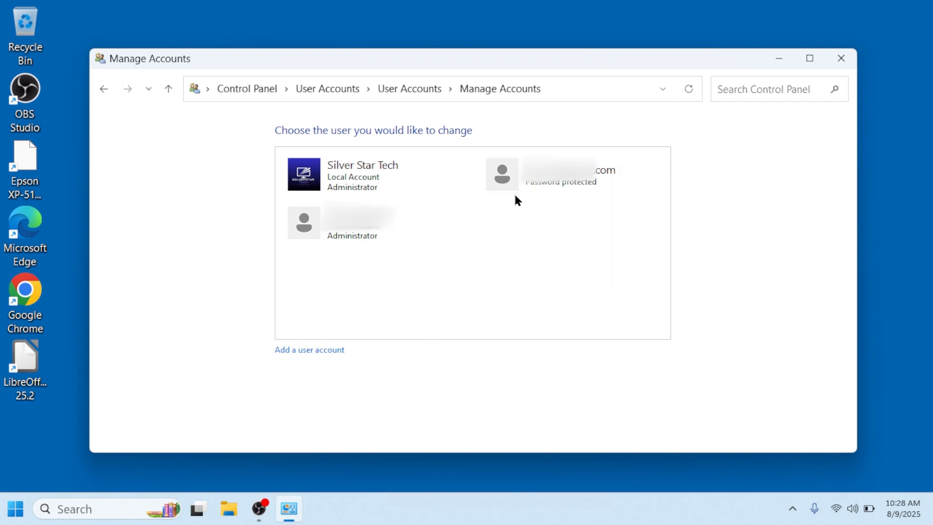
Delete the newly added password-protected user account together with its files, and close Control Panel
{"action": "left_click", "coordinate": [511, 179]}
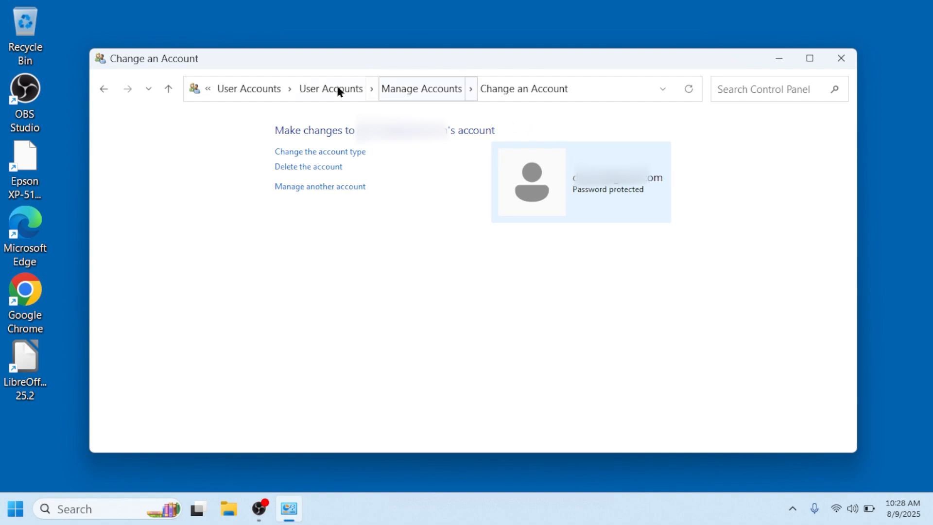
{"action": "left_click", "coordinate": [304, 167]}
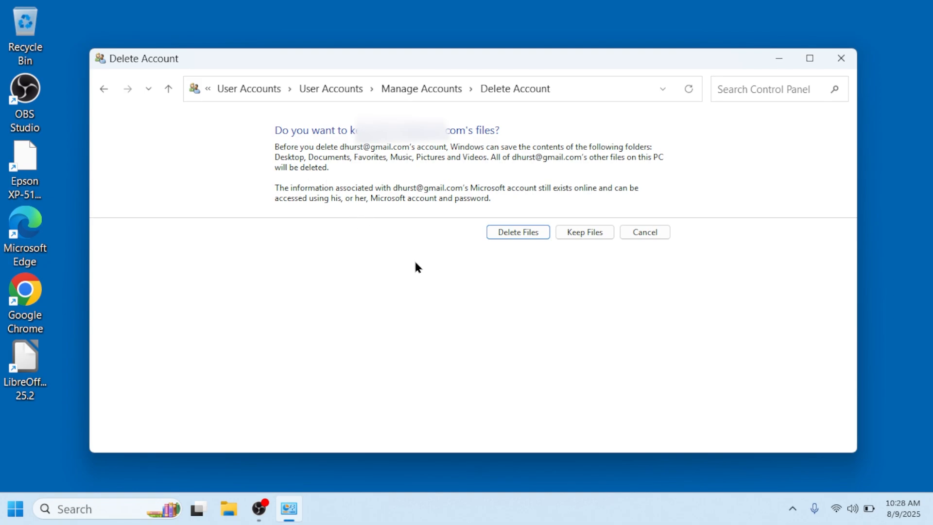
{"action": "left_click", "coordinate": [528, 233]}
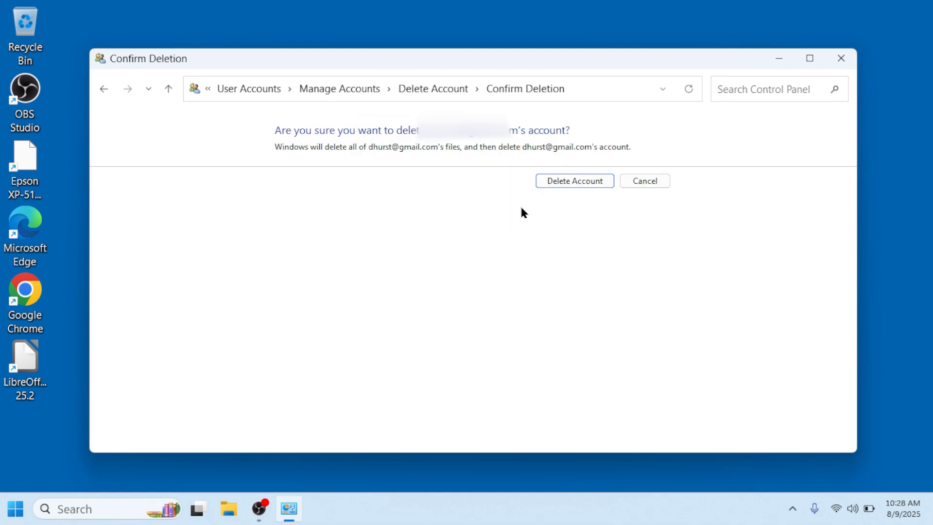
{"action": "left_click", "coordinate": [575, 182]}
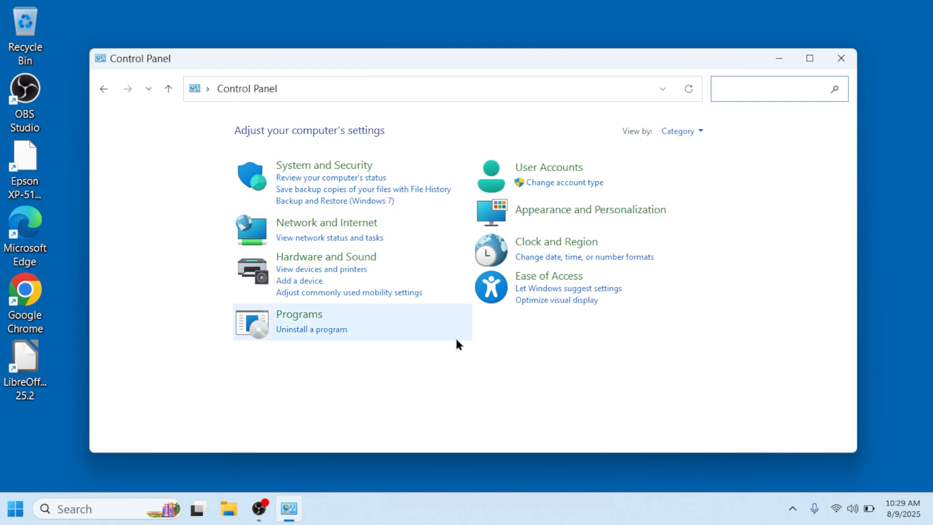
{"action": "left_click", "coordinate": [839, 58]}
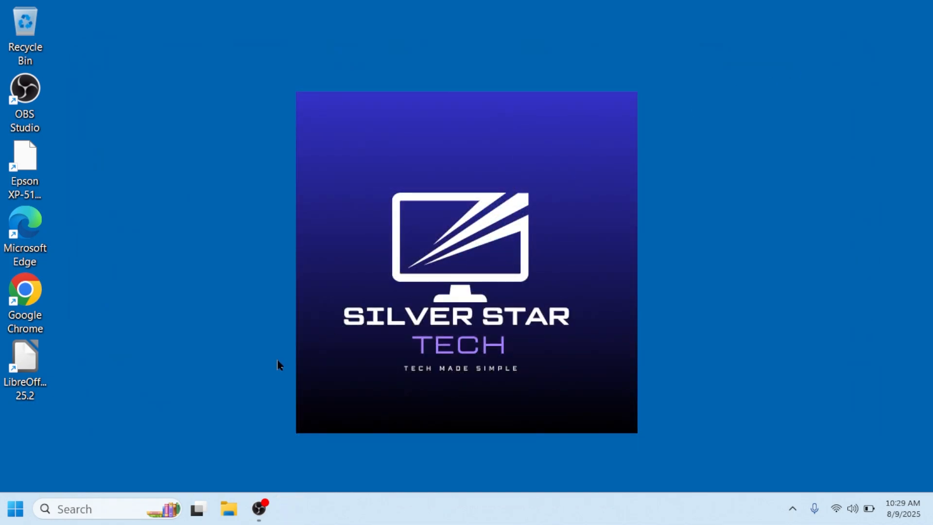
Open Task Manager and maximize its window
{"action": "left_click", "coordinate": [77, 510]}
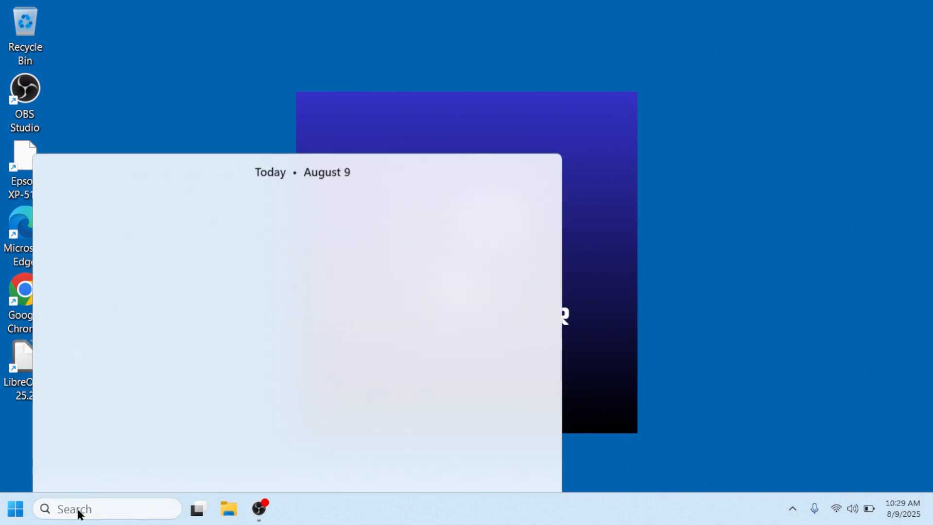
{"action": "type", "text": "task"}
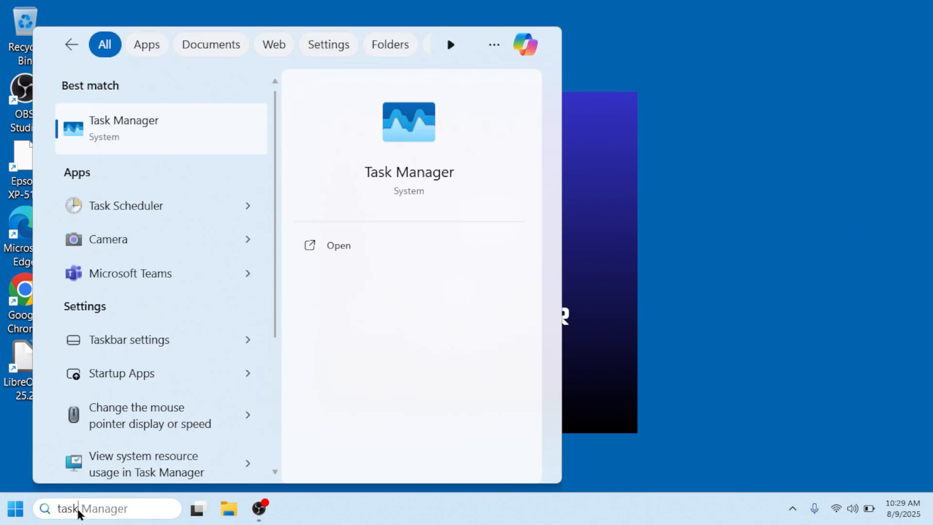
{"action": "left_click", "coordinate": [124, 148]}
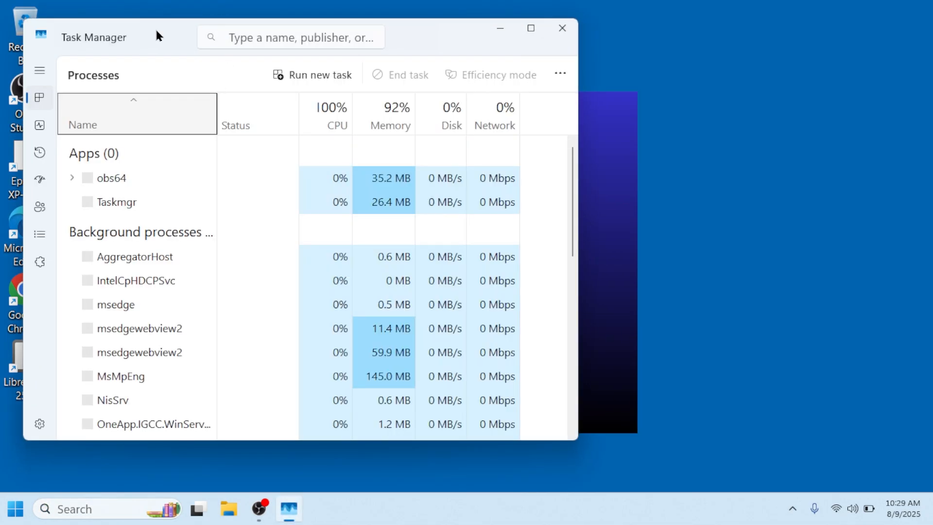
{"action": "left_click_drag", "start_coordinate": [160, 30], "coordinate": [285, 31]}
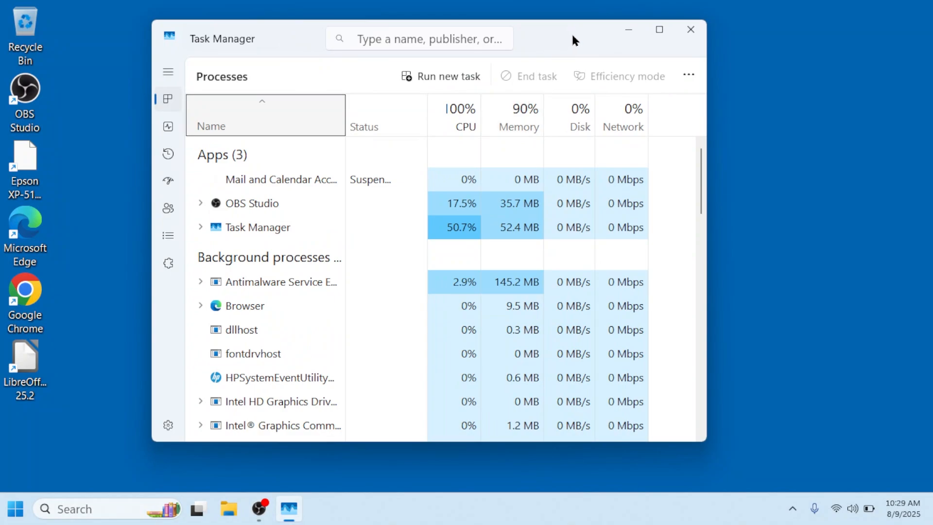
{"action": "left_click", "coordinate": [660, 29]}
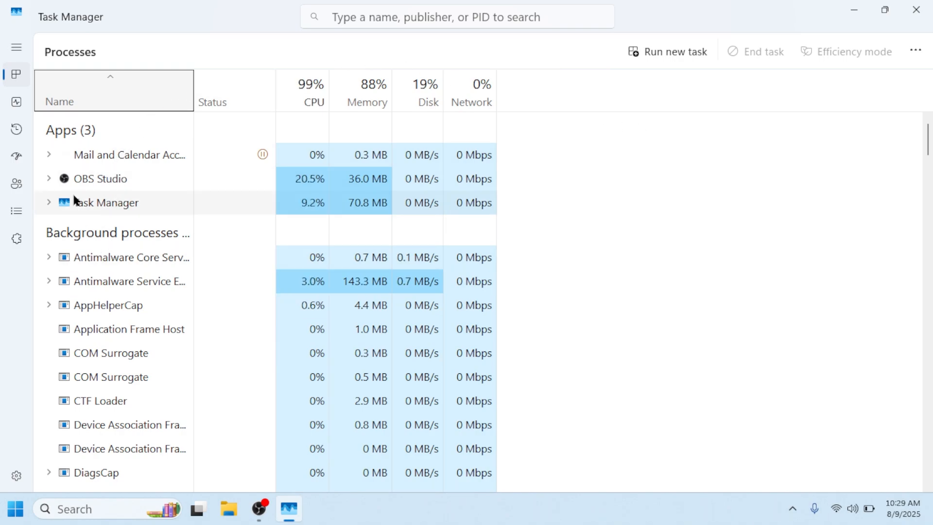
End the Microsoft Edge background process and minimize Task Manager
{"action": "scroll", "coordinate": [115, 313], "scroll_direction": "down", "scroll_amount": 10}
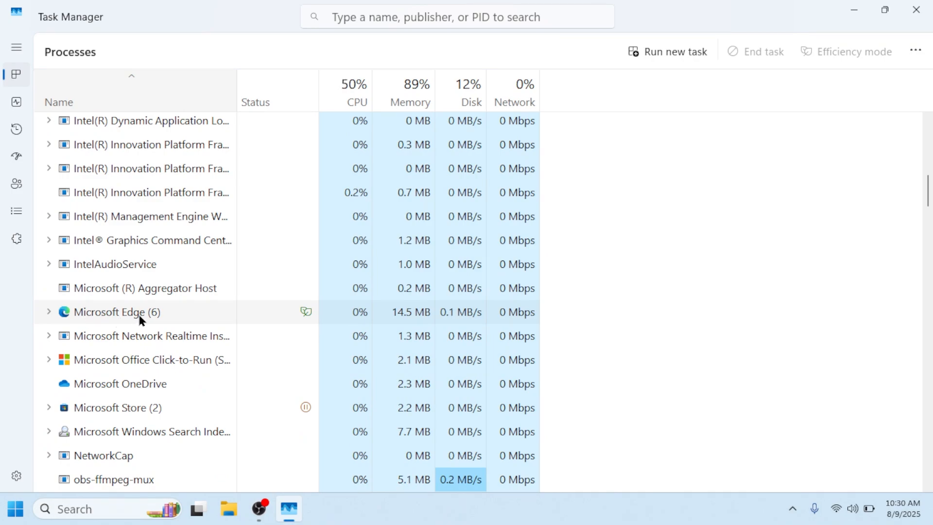
{"action": "scroll", "coordinate": [140, 319], "scroll_direction": "up", "scroll_amount": 2}
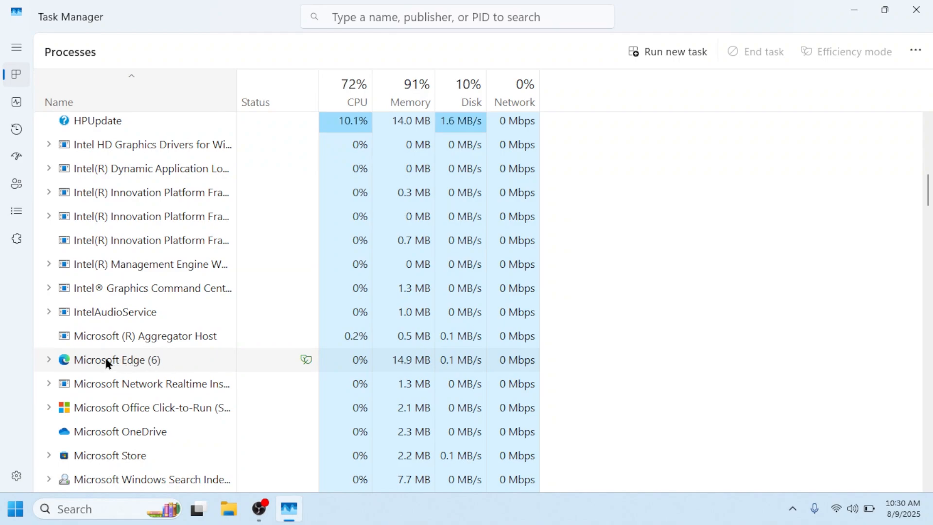
{"action": "left_click", "coordinate": [104, 361]}
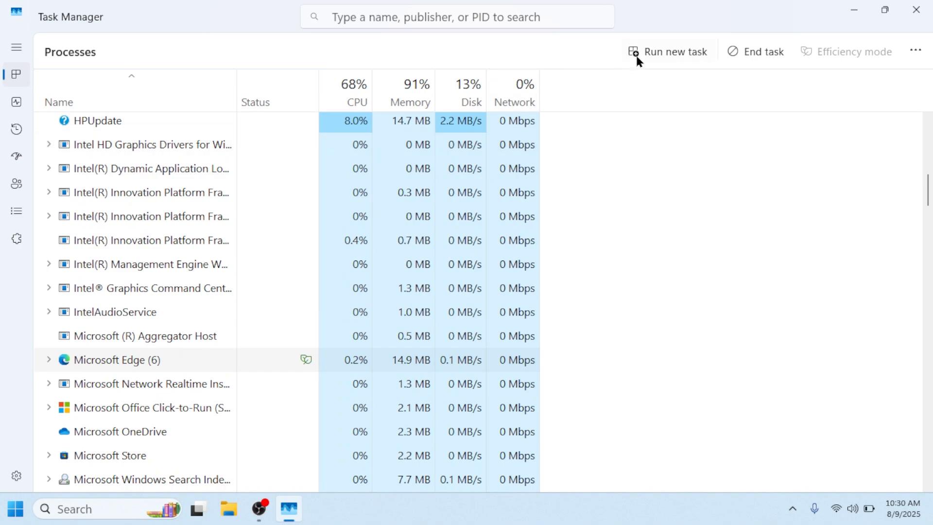
{"action": "left_click", "coordinate": [765, 55]}
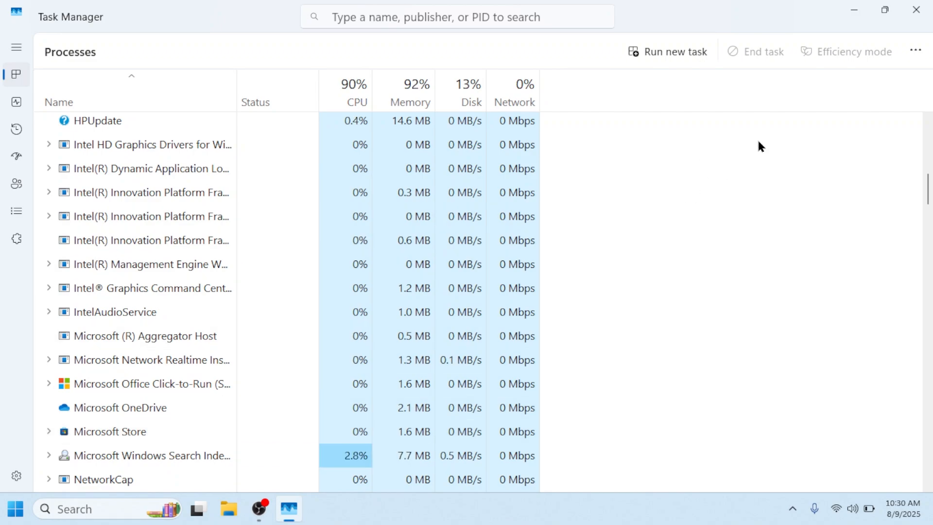
{"action": "left_click", "coordinate": [852, 10]}
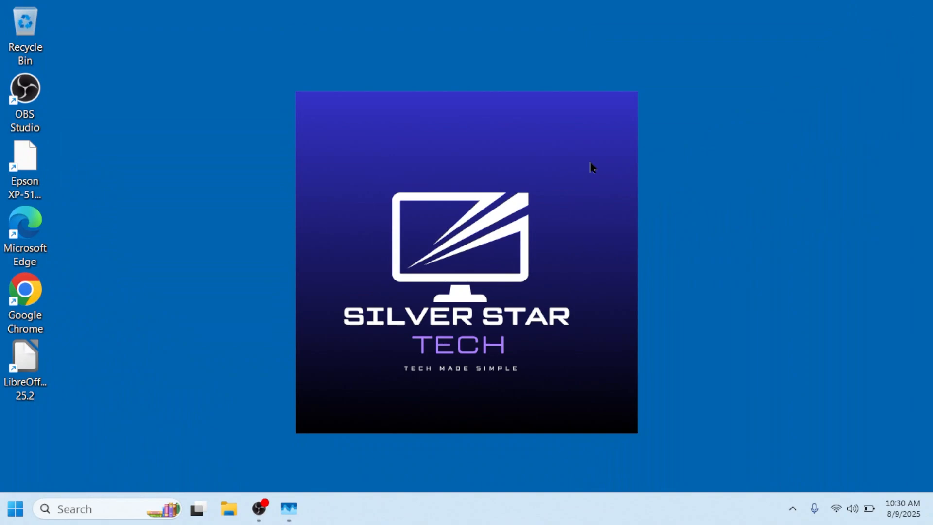